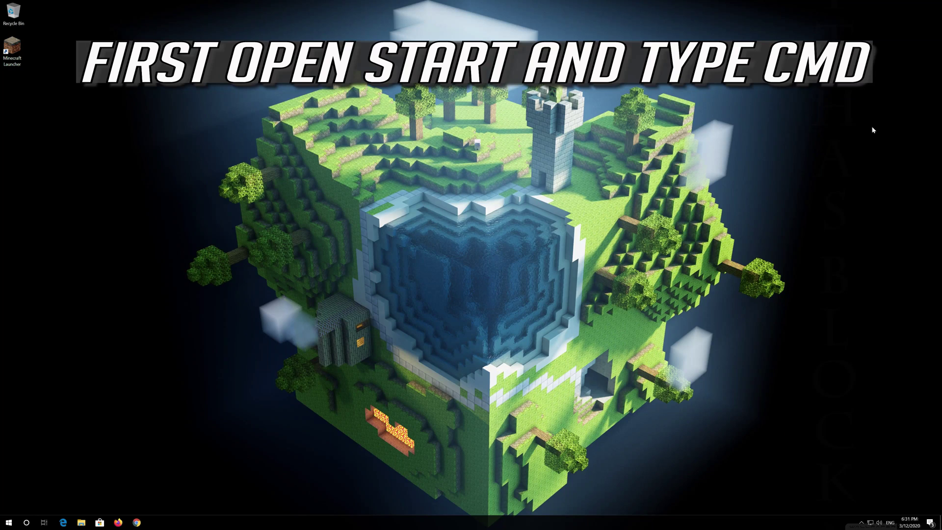
Search Start for cmd and launch Command Prompt as administrator, approving the UAC prompt.
text(cmd)
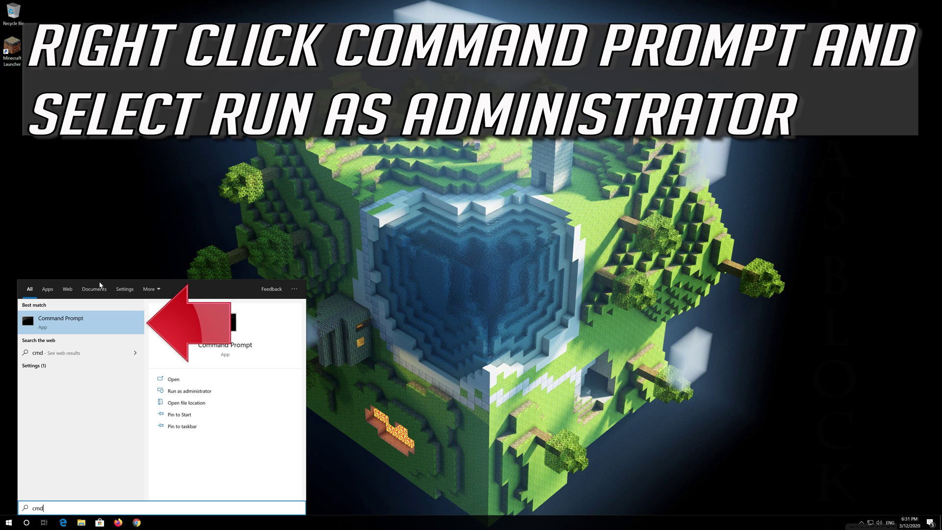
right_click(95, 327)
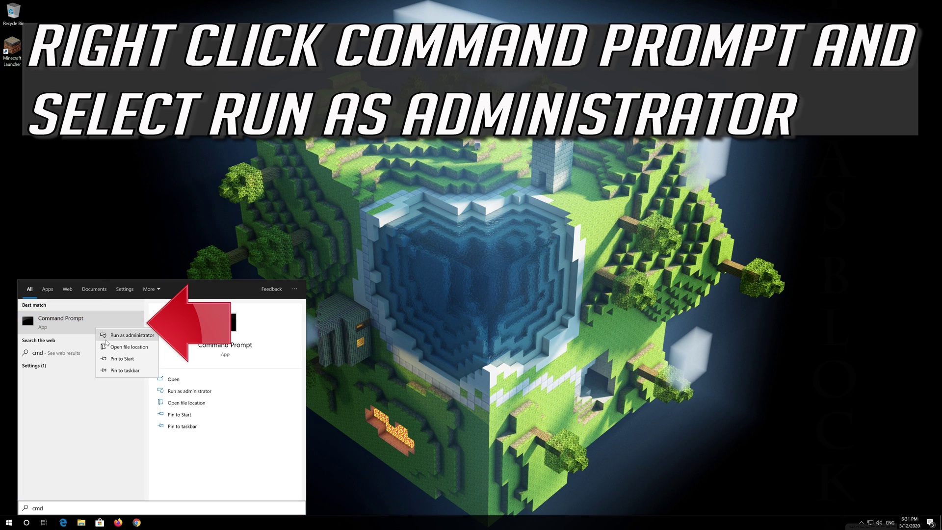
click(148, 336)
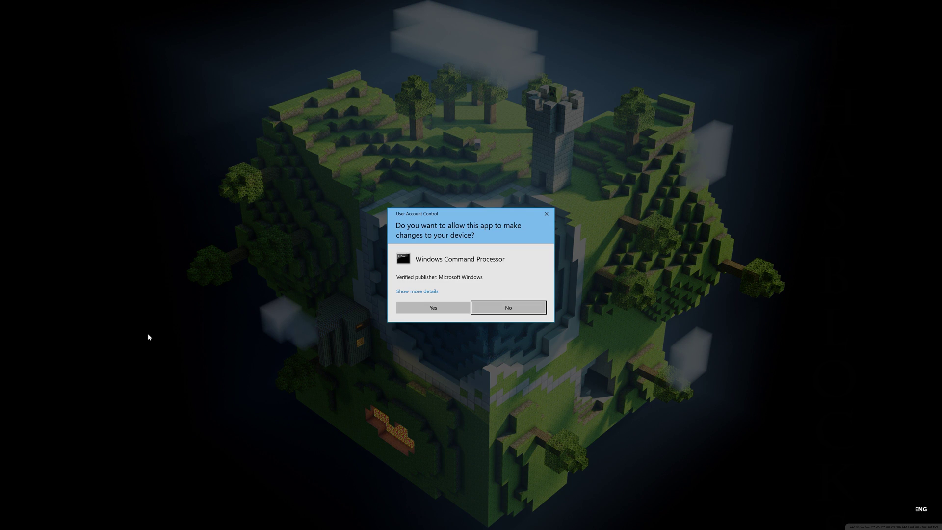
click(433, 308)
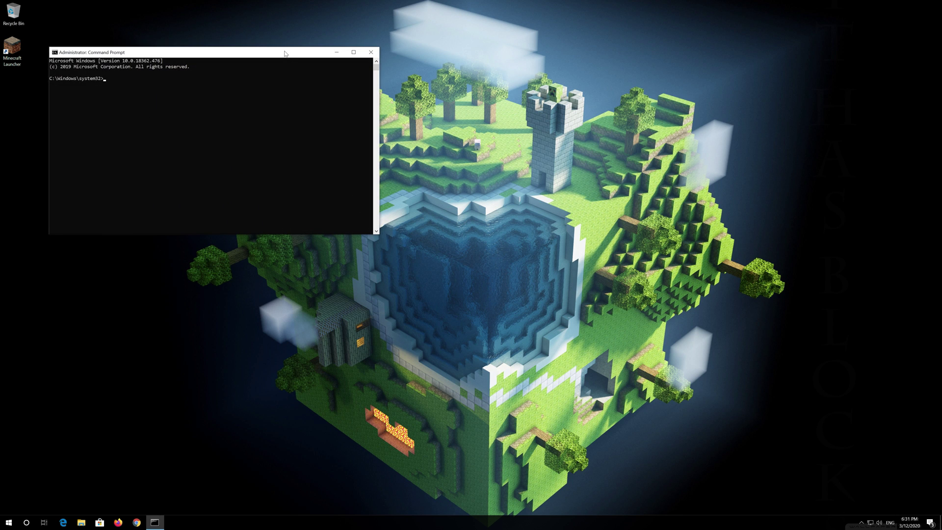
Centre and enlarge the admin console window, then start typing netsh int ip reset C:\resetlog.txt.
drag(285, 52, 503, 154)
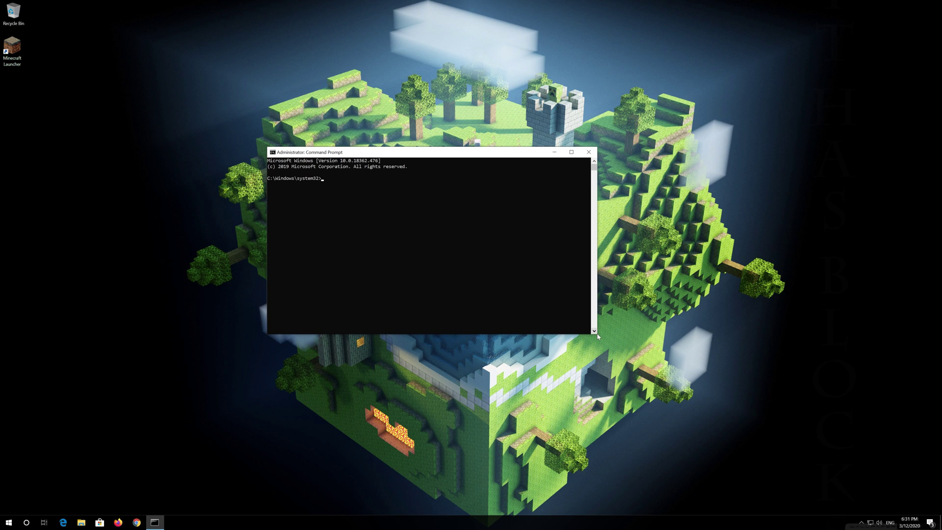
drag(598, 336, 653, 354)
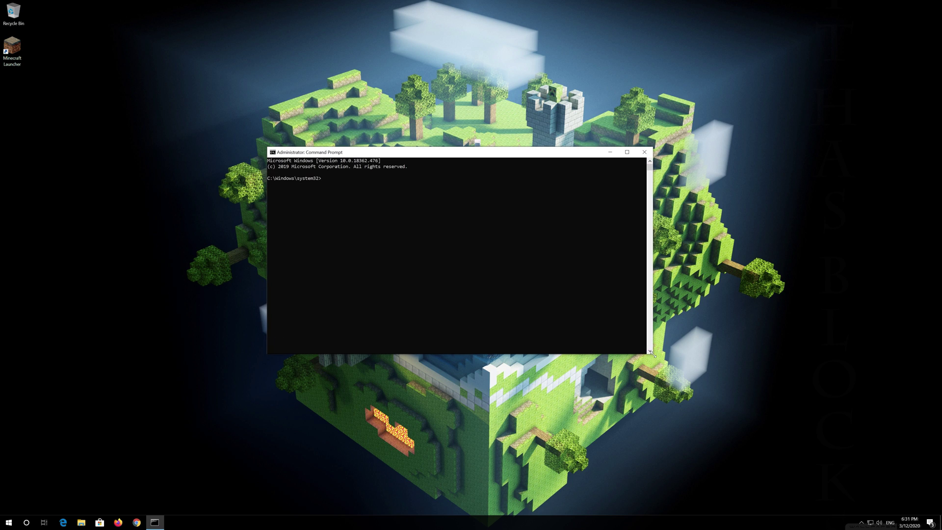
drag(514, 149, 526, 144)
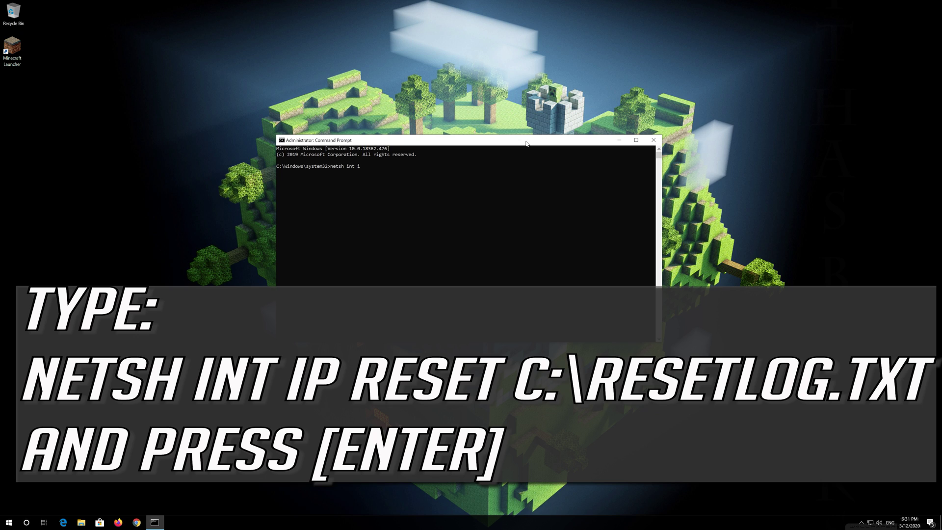
text(reset C:esetlog.txt)
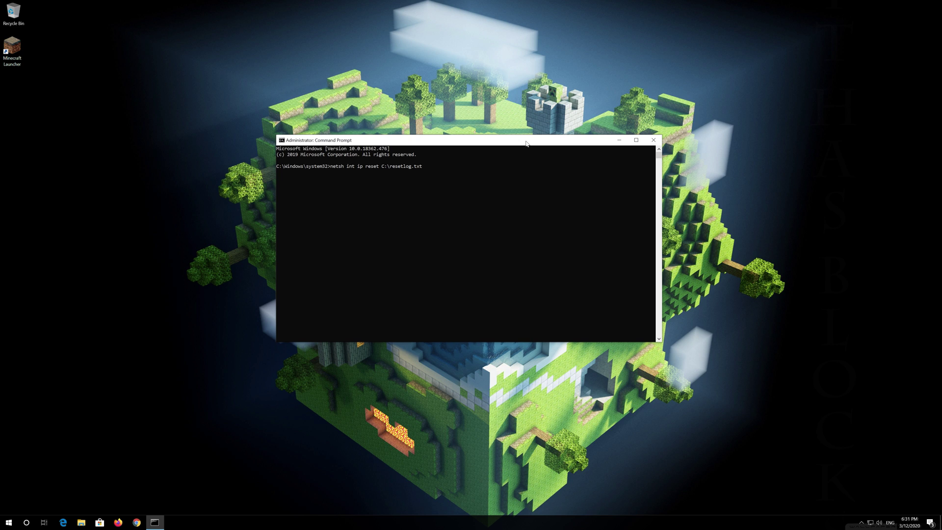
Run netsh int ip reset C:\resetlog.txt and then netsh winsock reset.
key(Return)
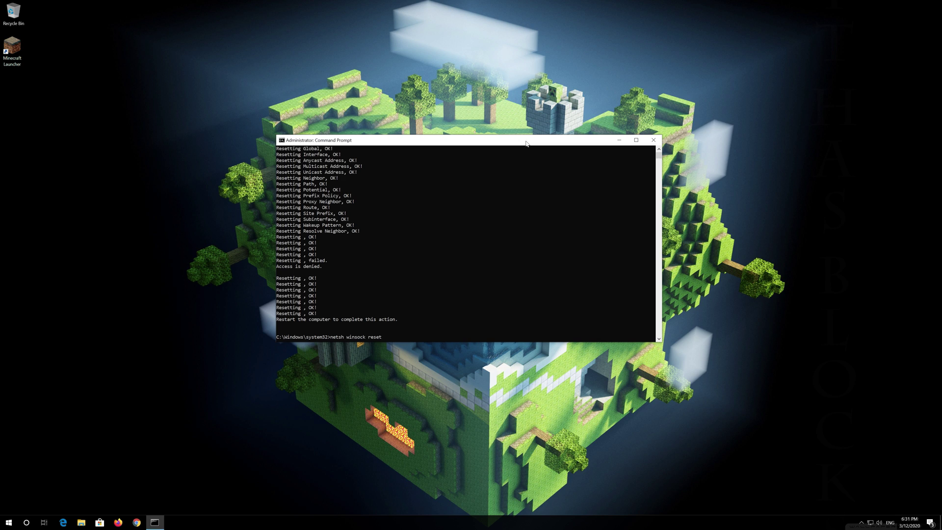
key(Return)
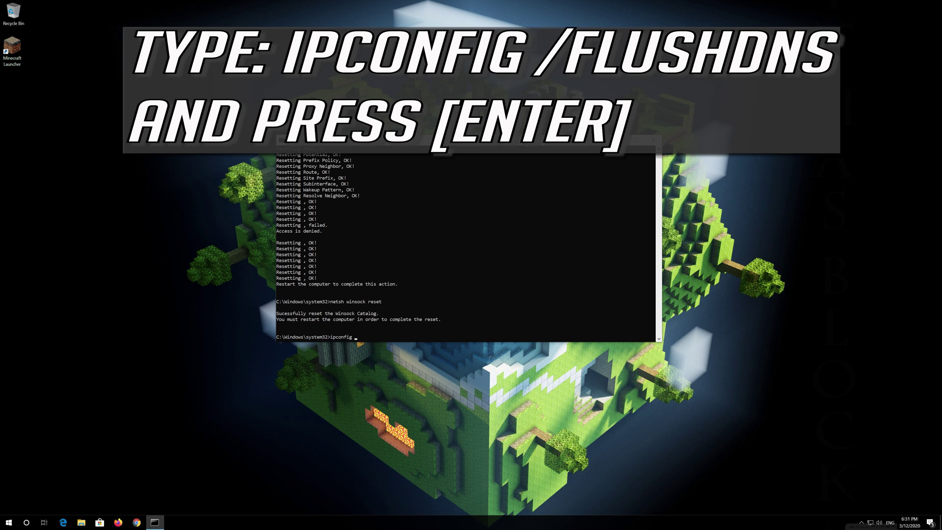
Flush the DNS resolver cache with ipconfig /flushdns, then exit Command Prompt.
text(flushdns)
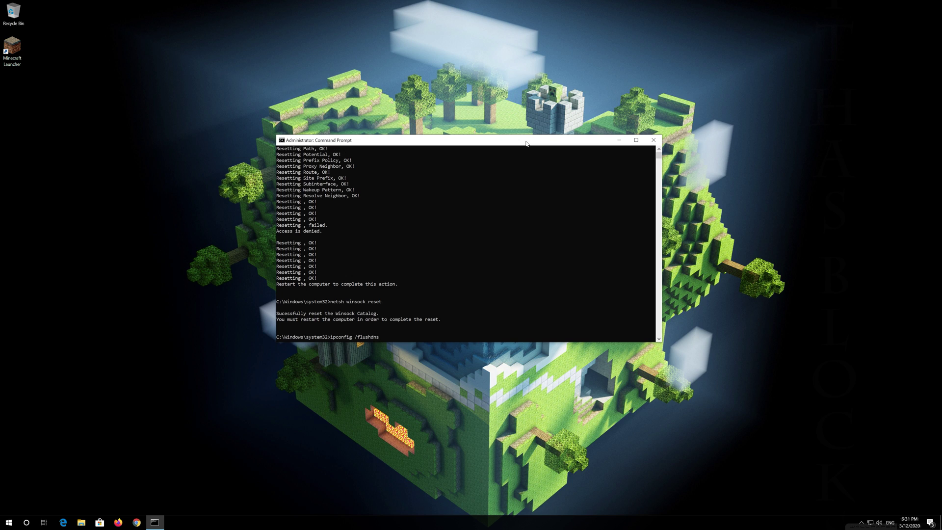
key(Return)
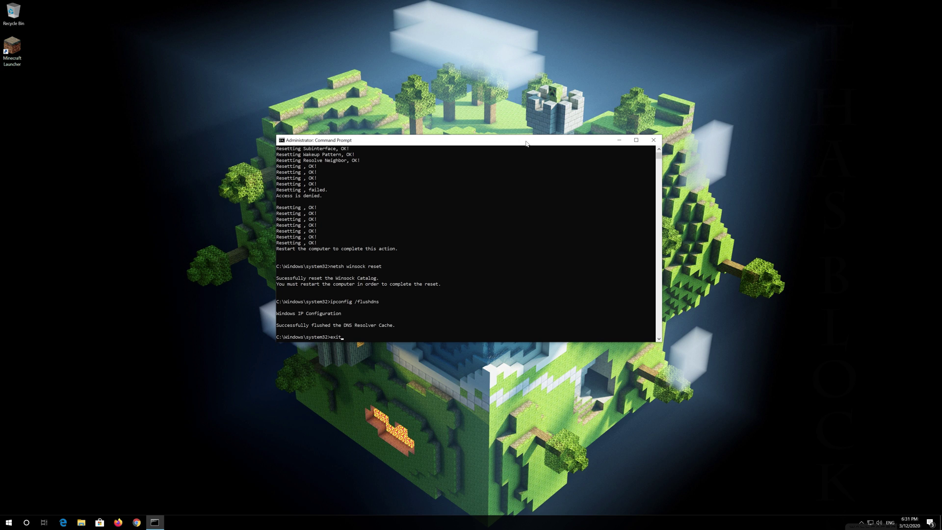
key(Return)
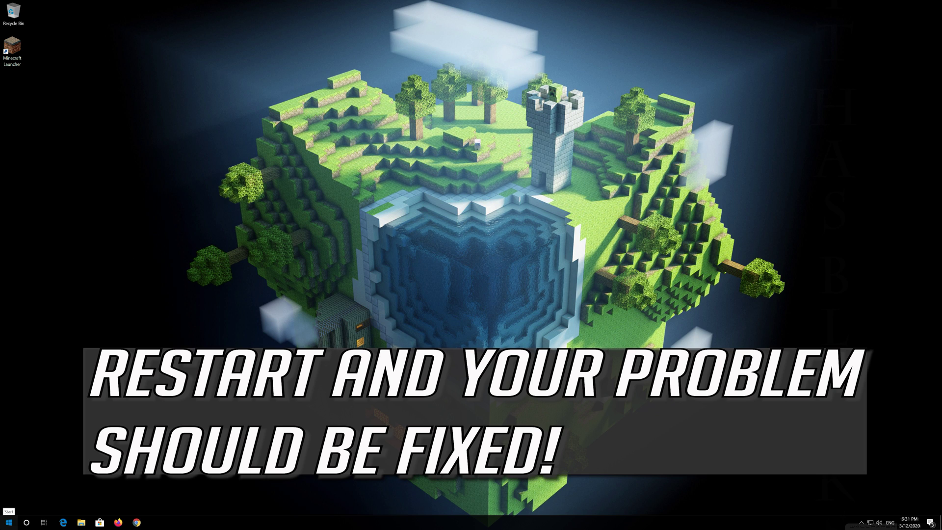
Restart the computer using the Power button in the Start menu.
click(9, 522)
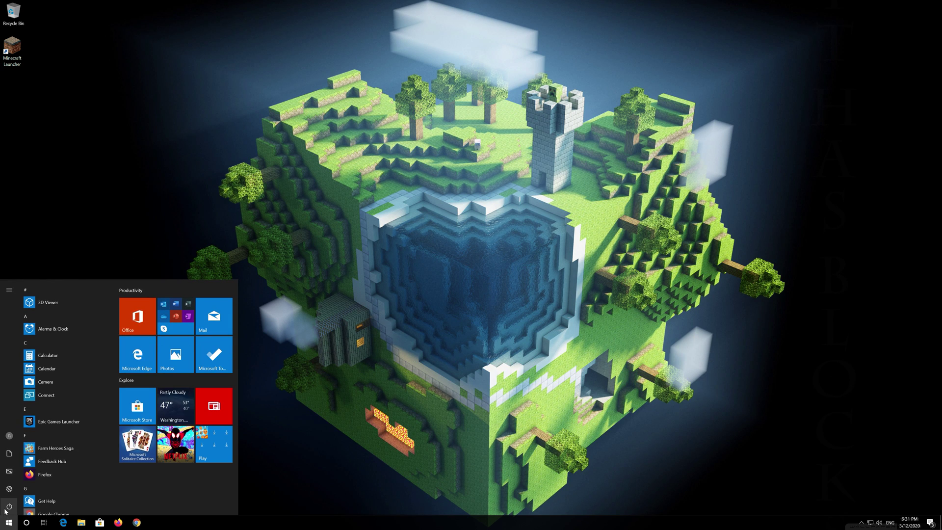
click(6, 509)
click(24, 487)
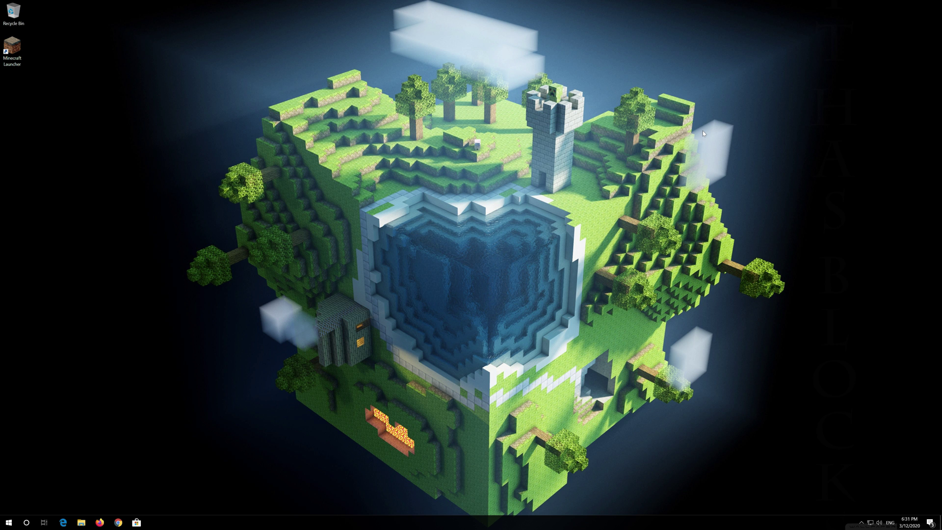
key(super)
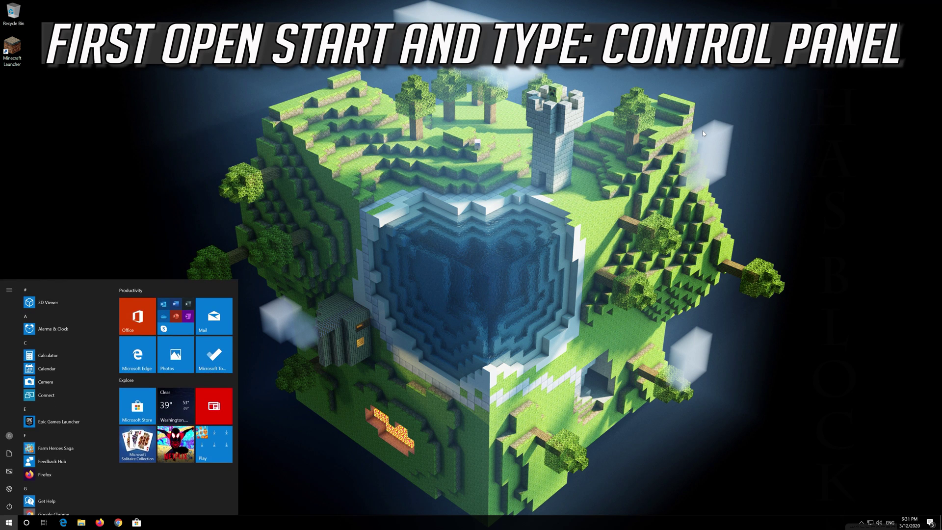
Search Start for 'control panel' and launch the Control Panel app.
text(control panel)
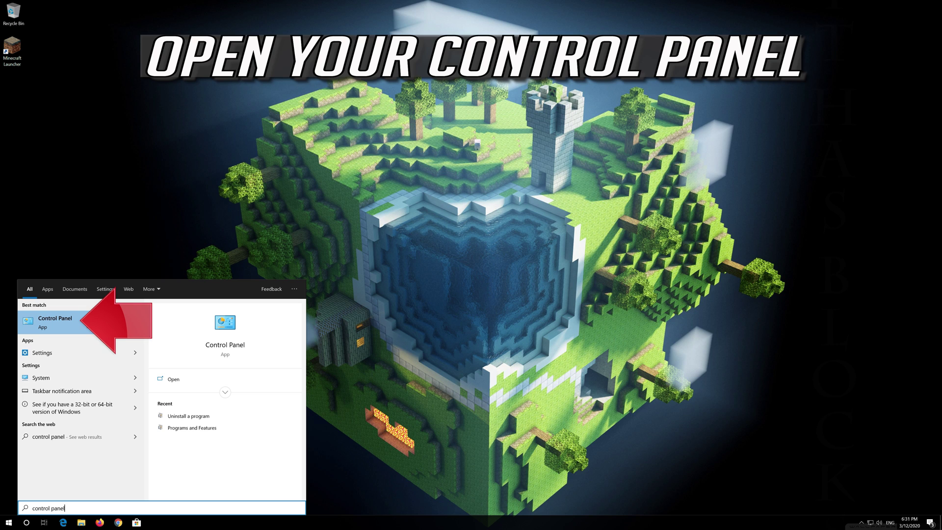
click(86, 322)
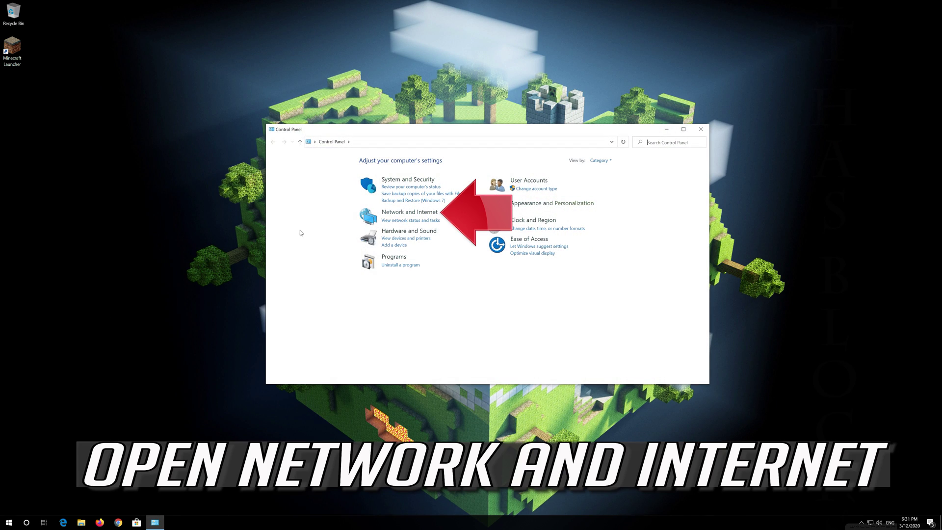
Go through Network and Sharing Center to Network Connections, showing the Ethernet adapter.
click(417, 213)
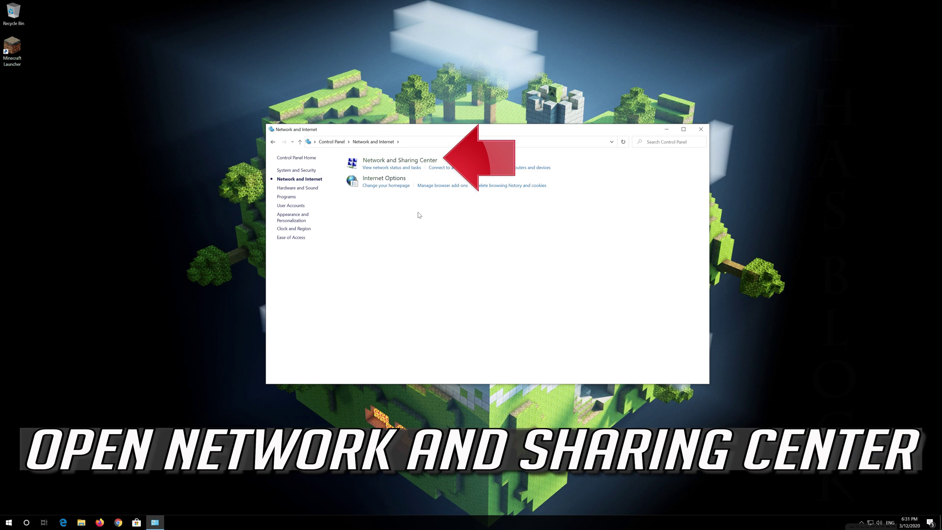
click(414, 161)
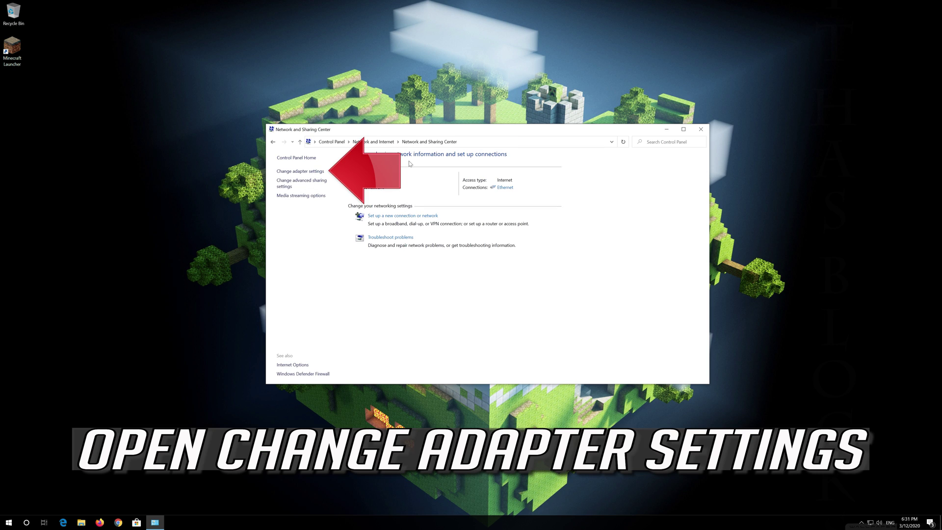
click(300, 171)
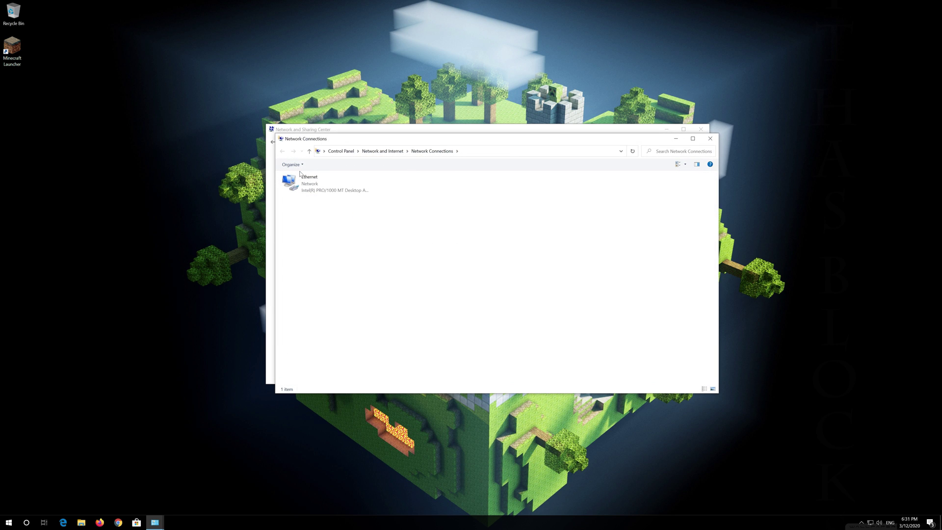
Open Ethernet's TCP/IPv4 properties and switch to manually entered DNS server addresses.
click(303, 178)
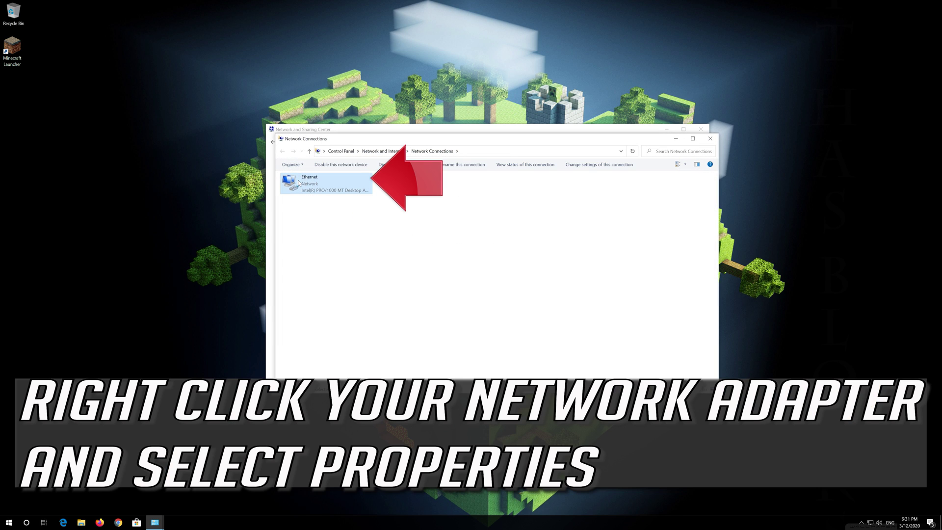
right_click(323, 181)
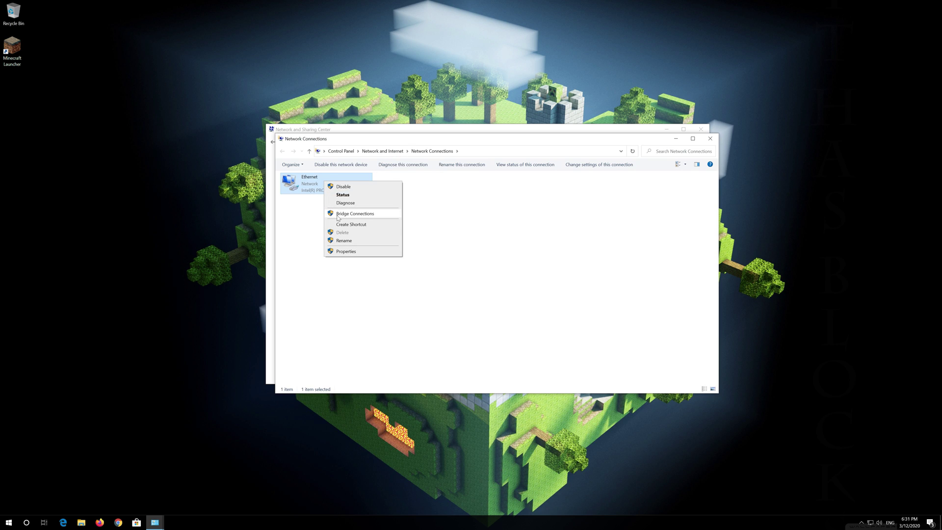
click(361, 251)
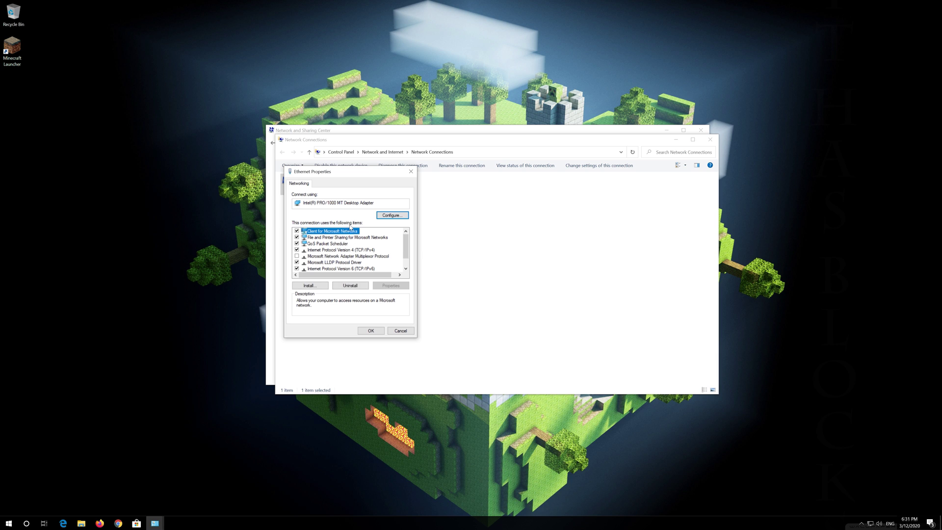
drag(349, 175, 495, 179)
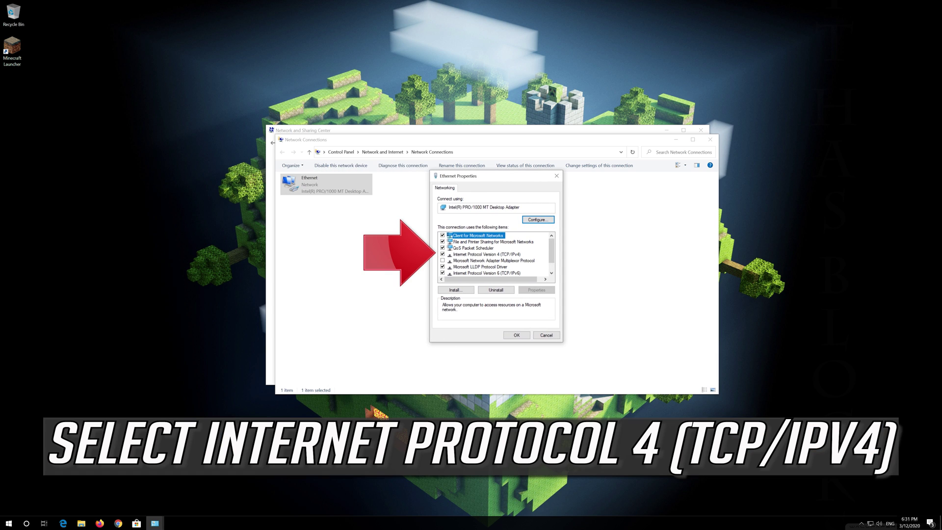
click(512, 256)
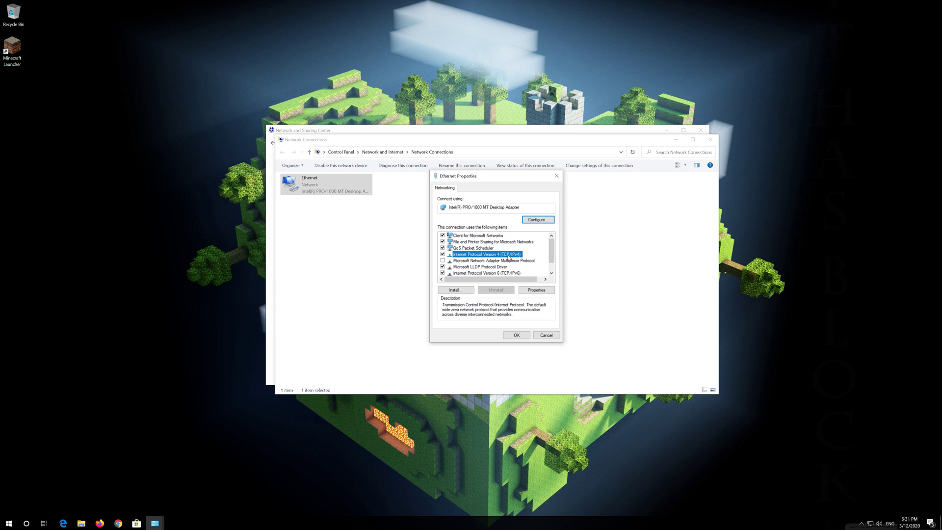
click(537, 290)
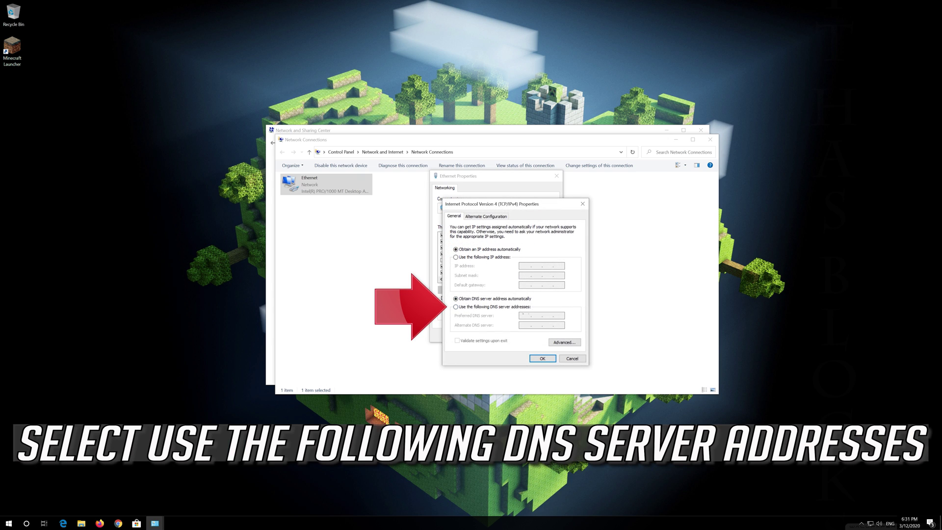
click(457, 306)
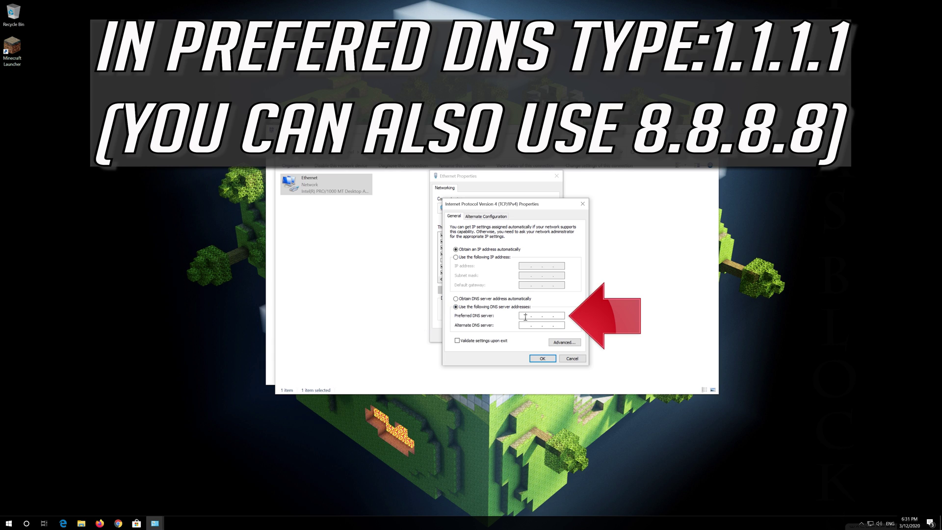
Enter preferred DNS 1.1.1.1 and alternate 1.0.0.1, then save and close Ethernet properties.
text(1 . 1 . 1 . 1)
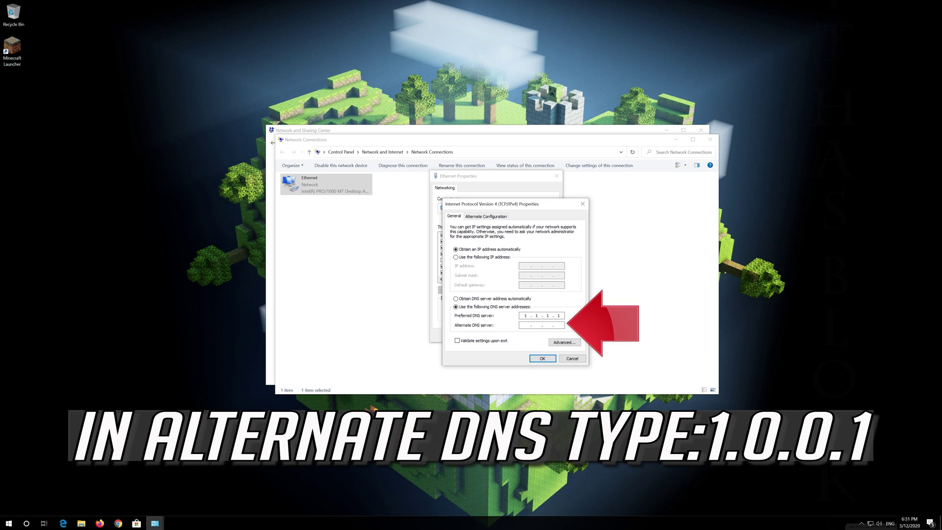
click(524, 324)
text(1.0.0)
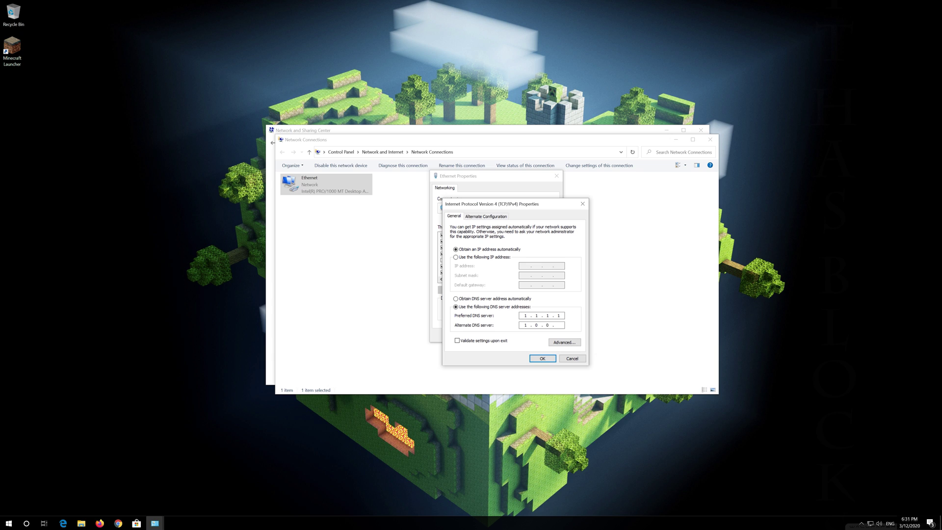
text(1)
click(550, 359)
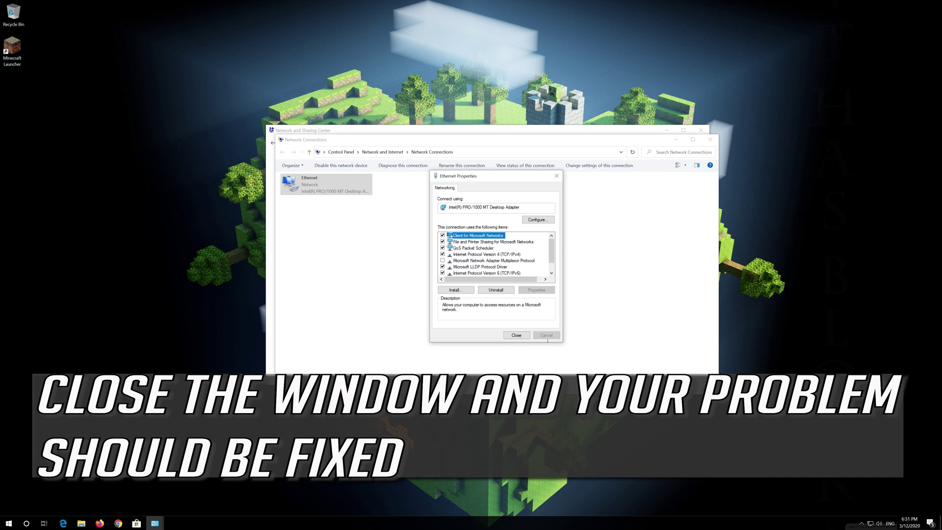
click(516, 338)
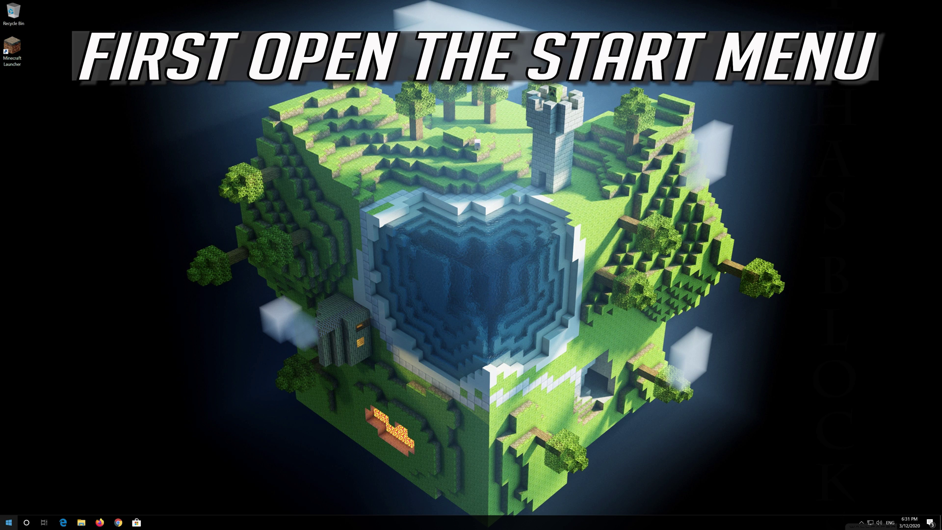
Launch Windows Settings from the gear icon in the Start menu.
click(9, 522)
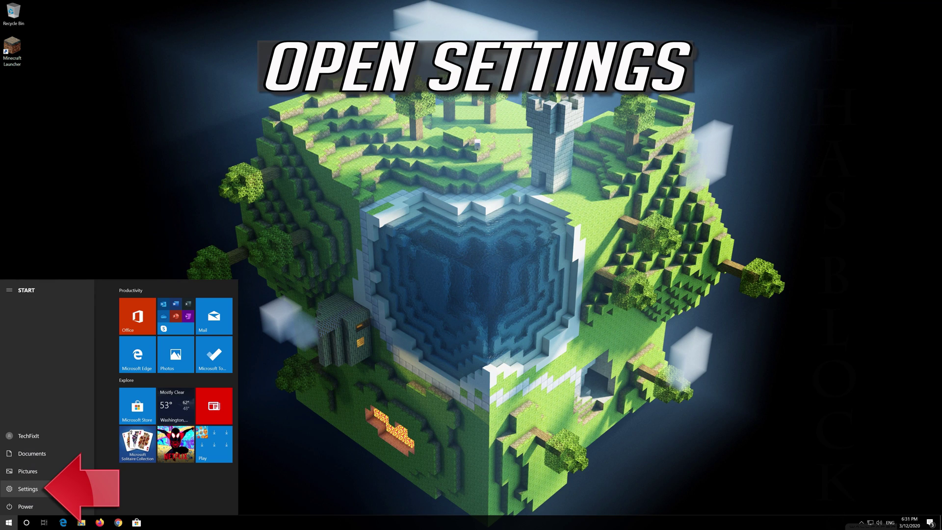
click(32, 491)
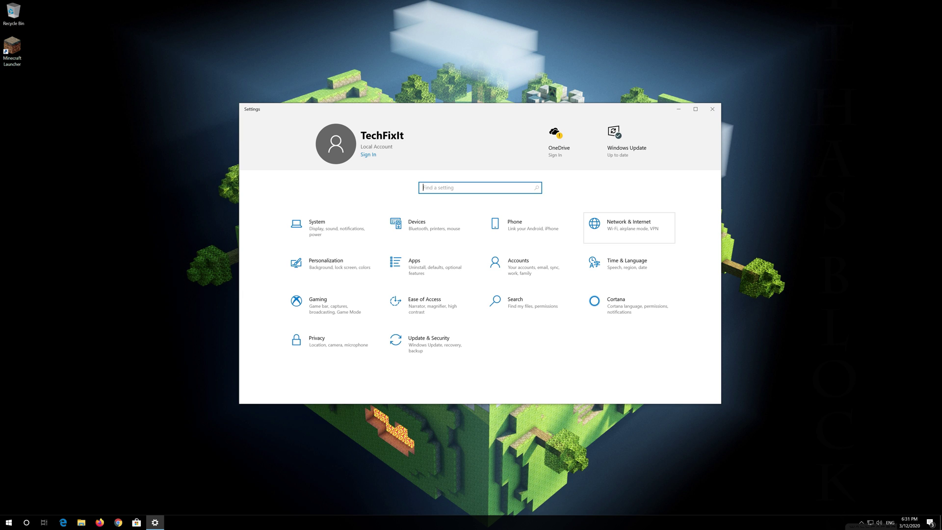
Go to Network & Internet status and open the Network reset page.
click(627, 229)
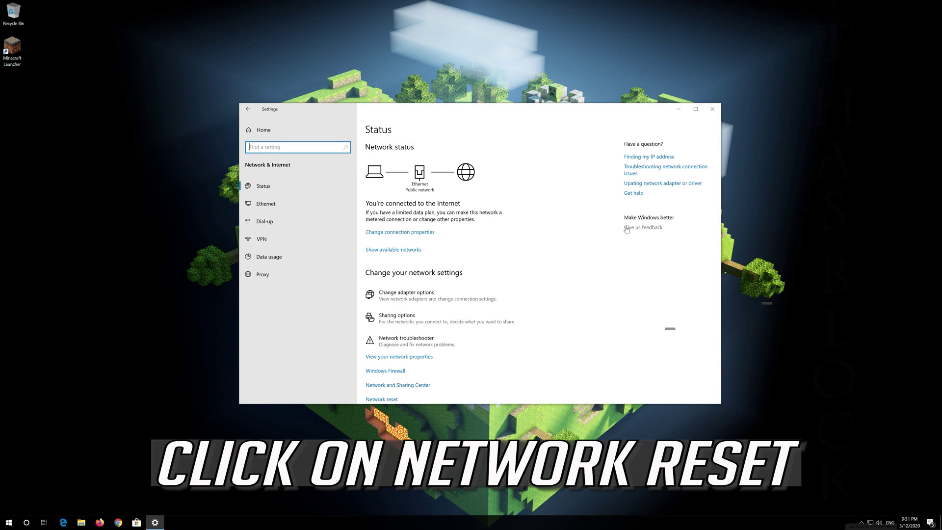
scroll(454, 265, down, 1)
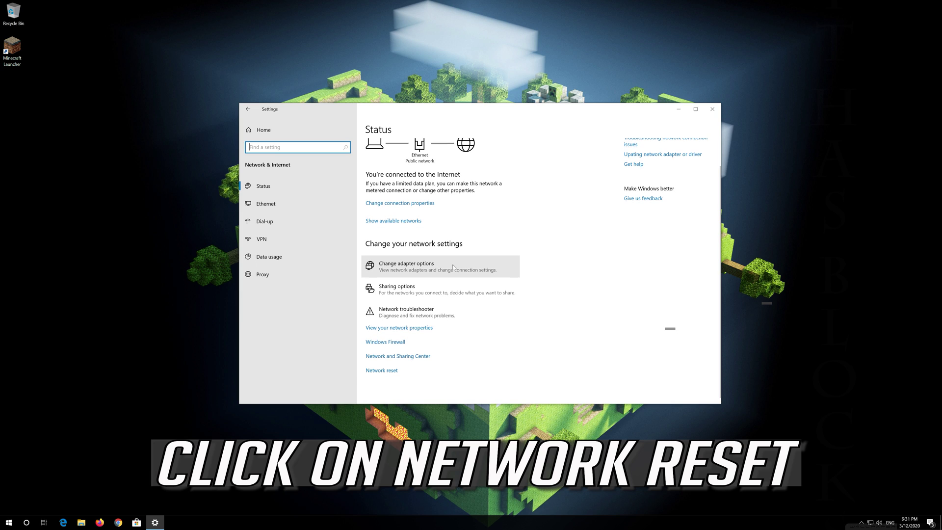
click(387, 370)
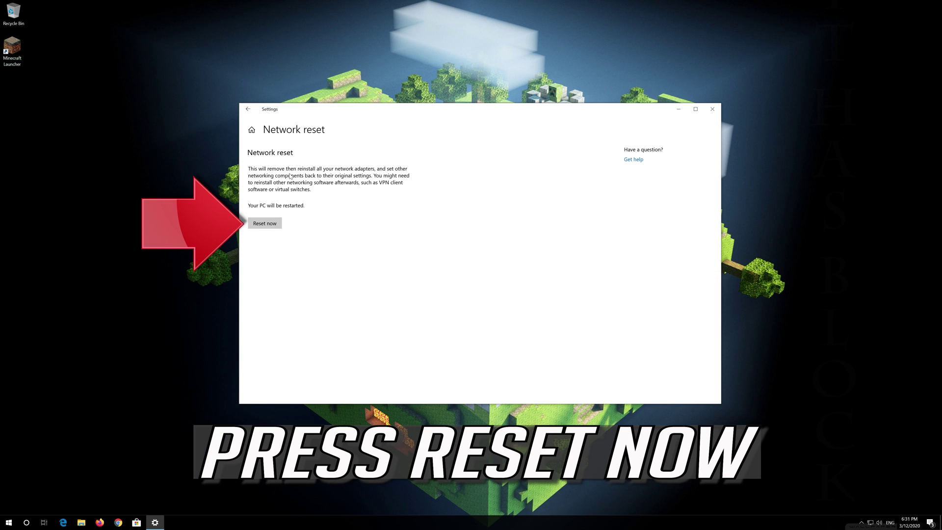
Choose 'Reset now' to reset all network adapters and bring up the confirmation.
click(258, 225)
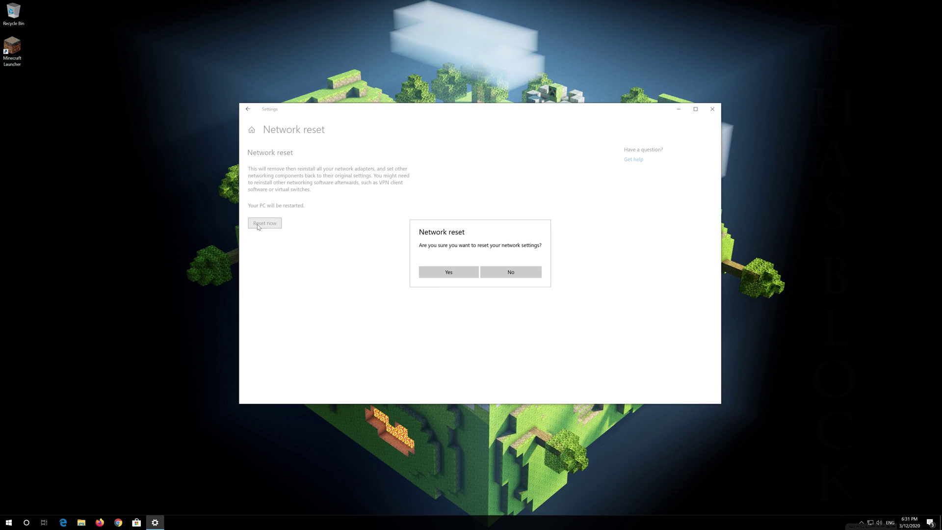